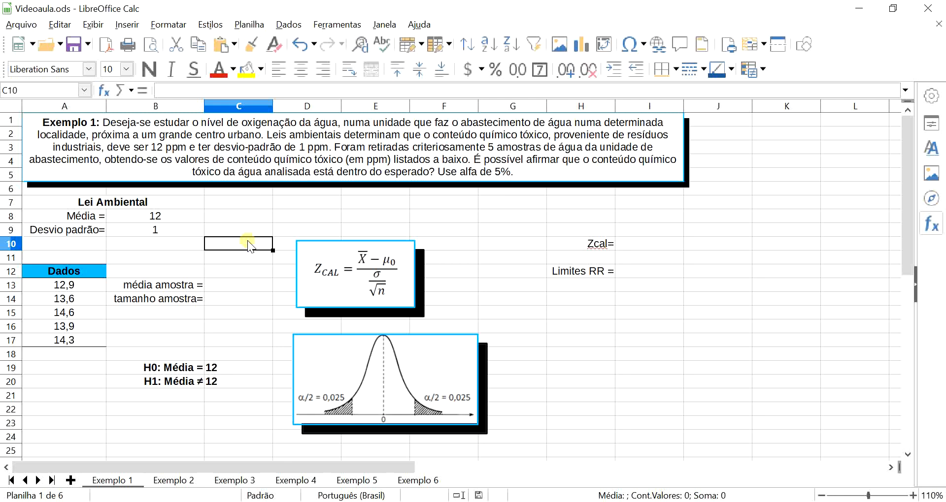
# Examine the reference mean and standard deviation, the Z formula image, and the H0 and H1 hypotheses.
pyautogui.click(116, 215)
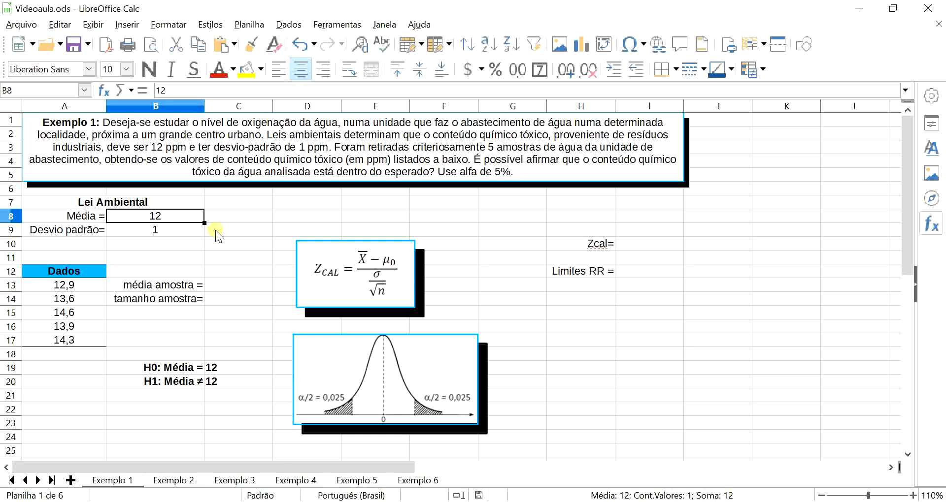
pyautogui.click(167, 230)
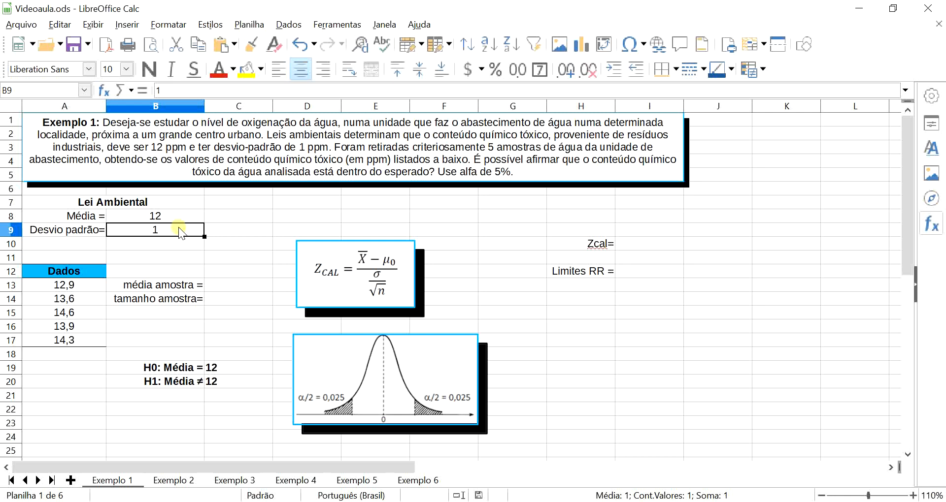
pyautogui.click(394, 284)
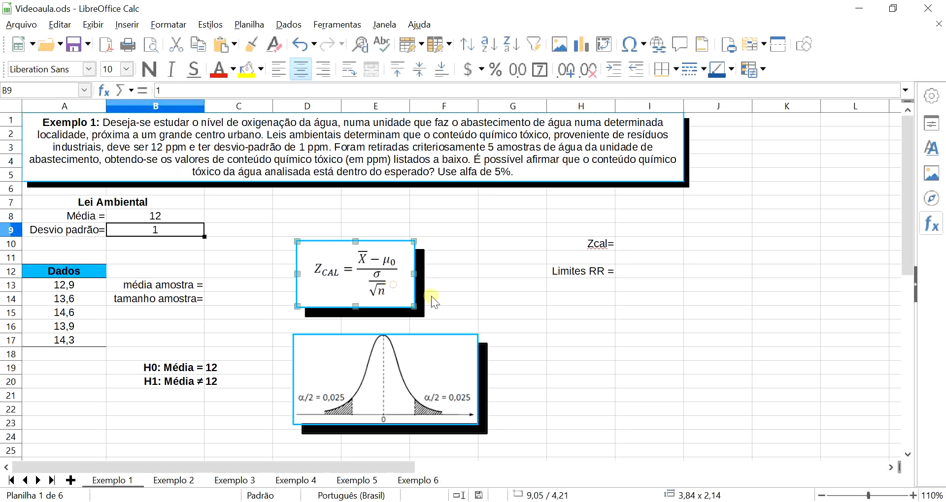
pyautogui.click(436, 285)
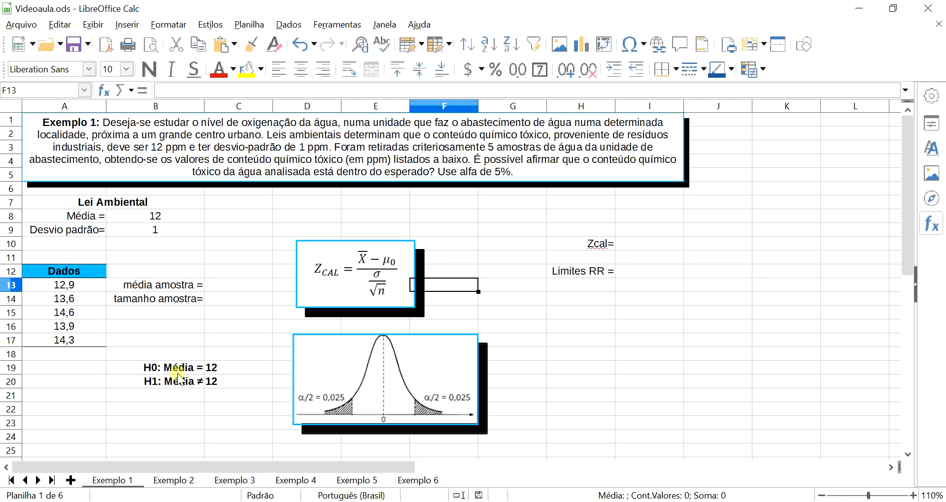
pyautogui.click(228, 366)
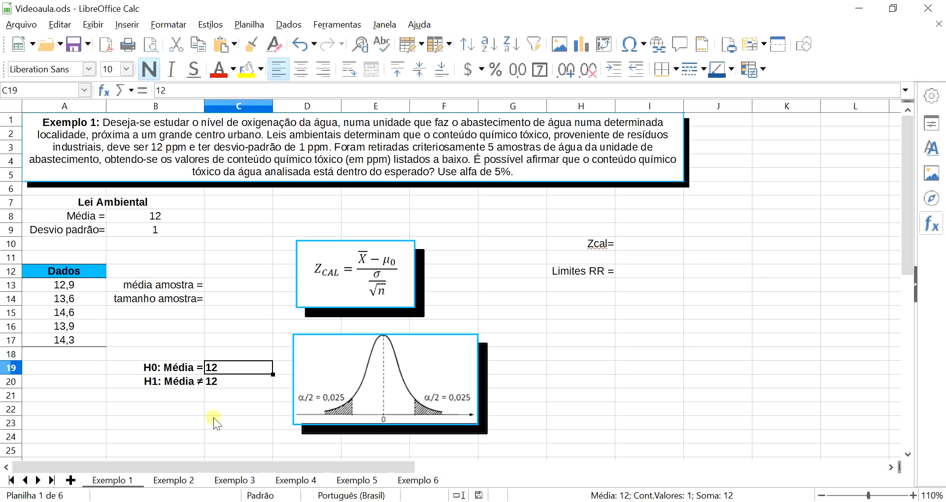
pyautogui.click(238, 383)
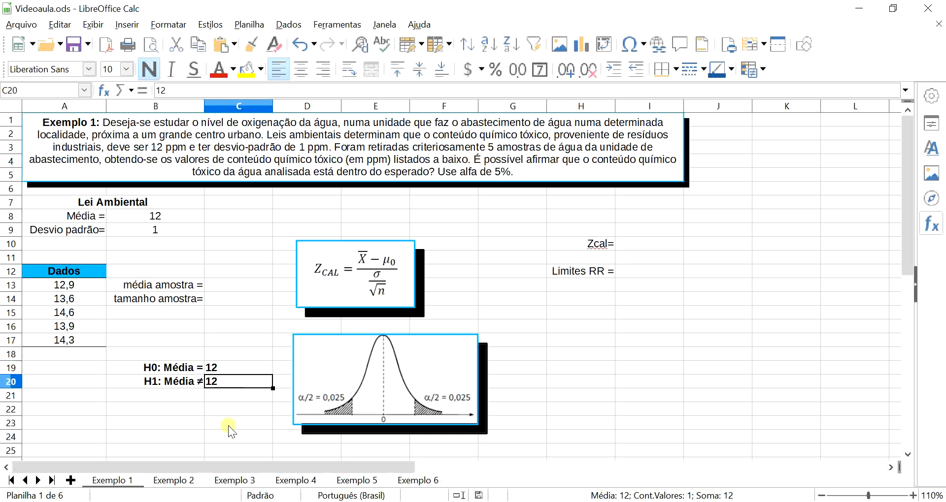
pyautogui.click(172, 393)
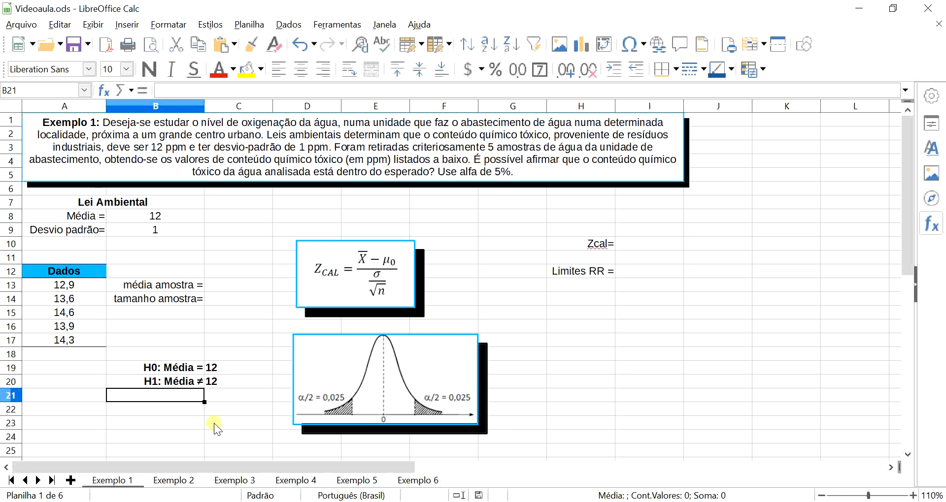
# Calculate the sample mean in C13 with the MÉDIA function over the data range A13:A17.
pyautogui.click(230, 284)
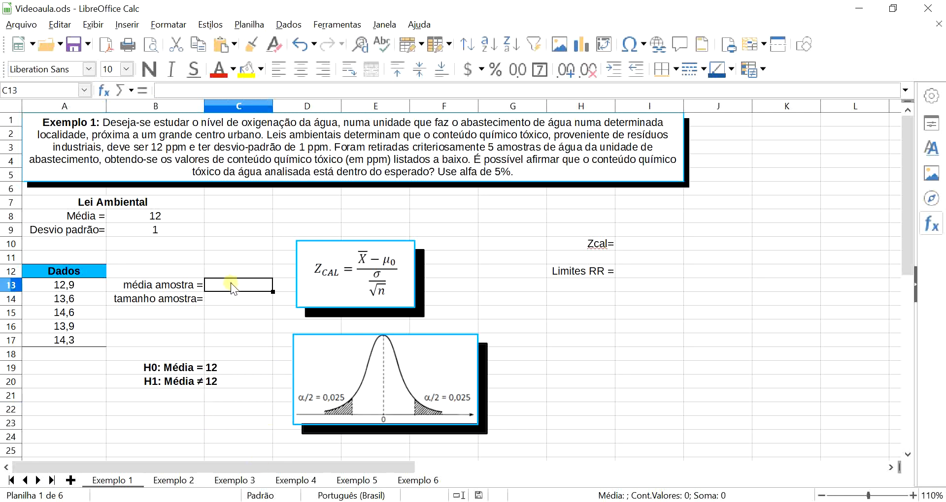
pyautogui.write('=média')
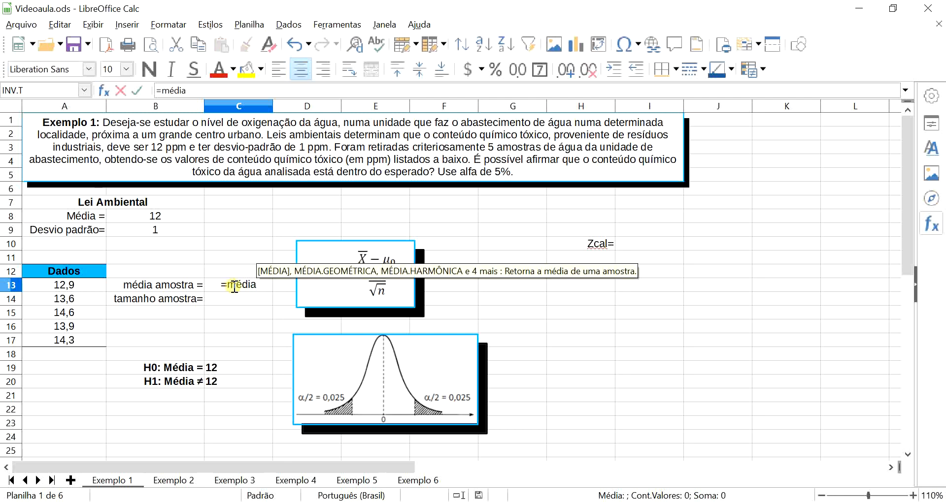
pyautogui.press('Return')
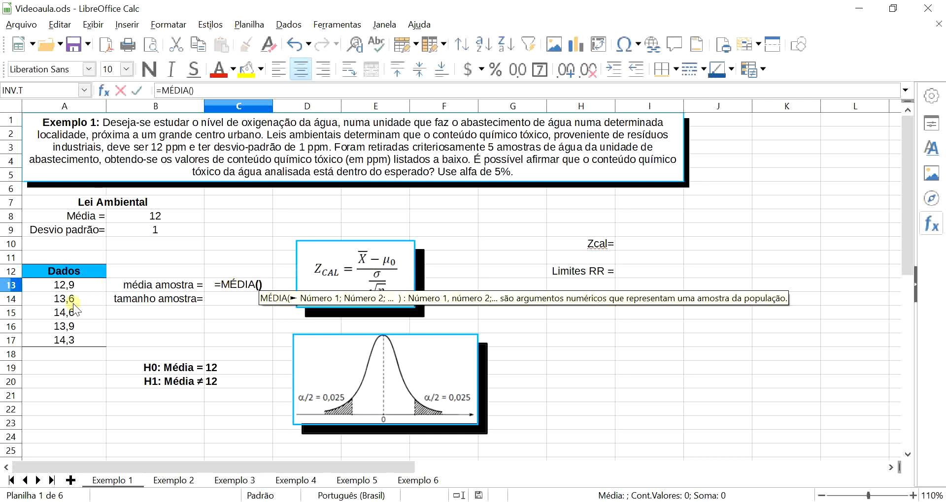
pyautogui.moveTo(67, 285); pyautogui.dragTo(72, 341)
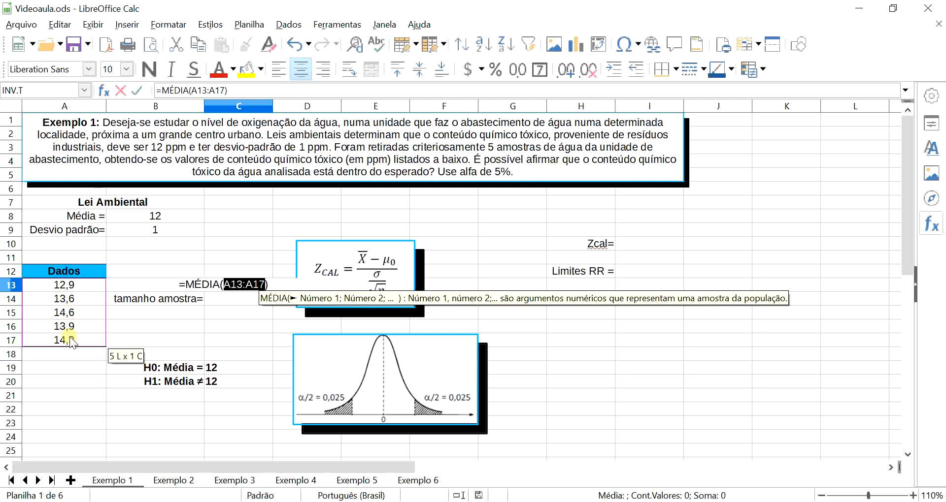
pyautogui.press('Return')
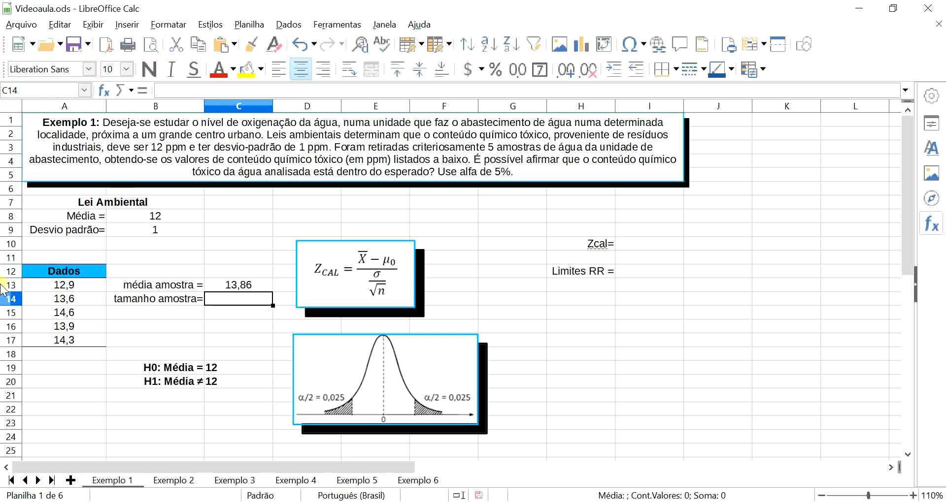
pyautogui.click(248, 284)
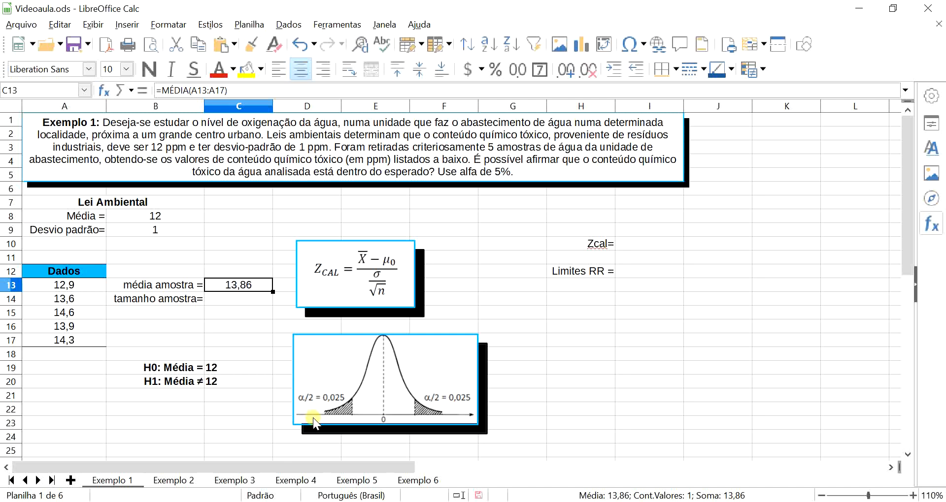
# Calculate the sample size in C14 with the CONT.VALORES function over A13:A17.
pyautogui.click(213, 301)
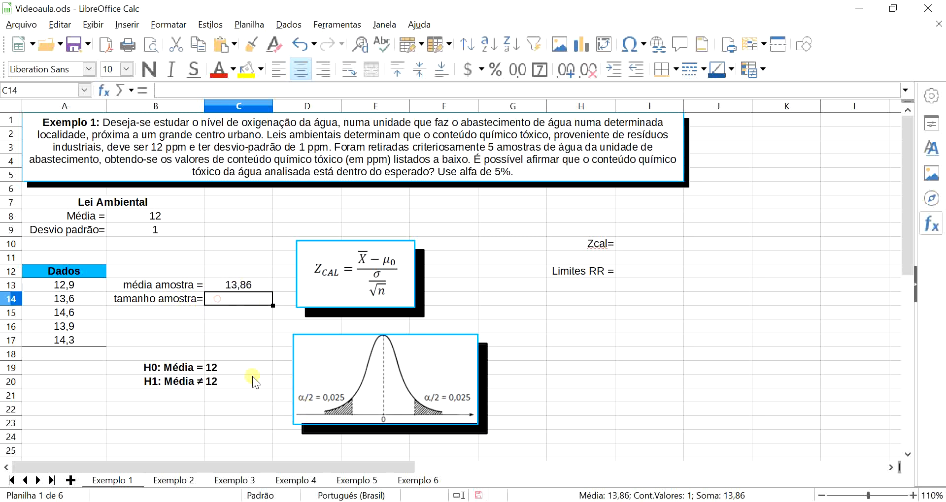
pyautogui.write('=')
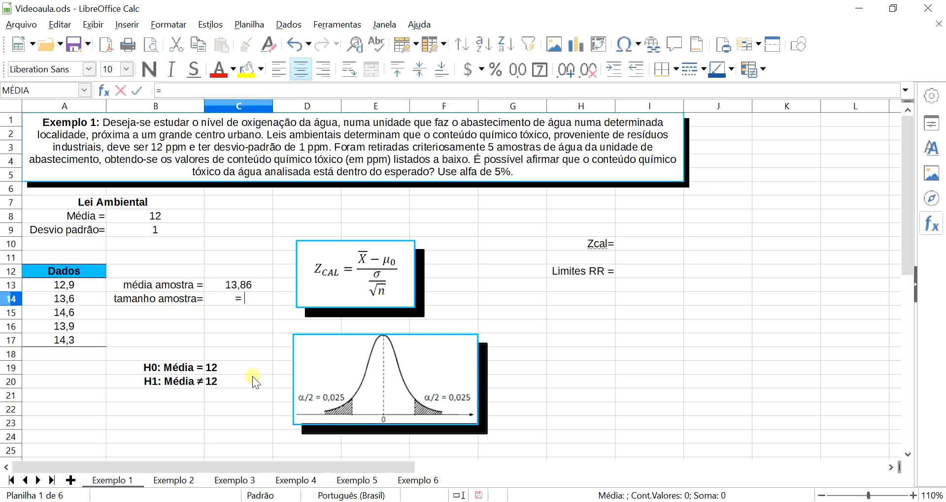
pyautogui.write('cont.va')
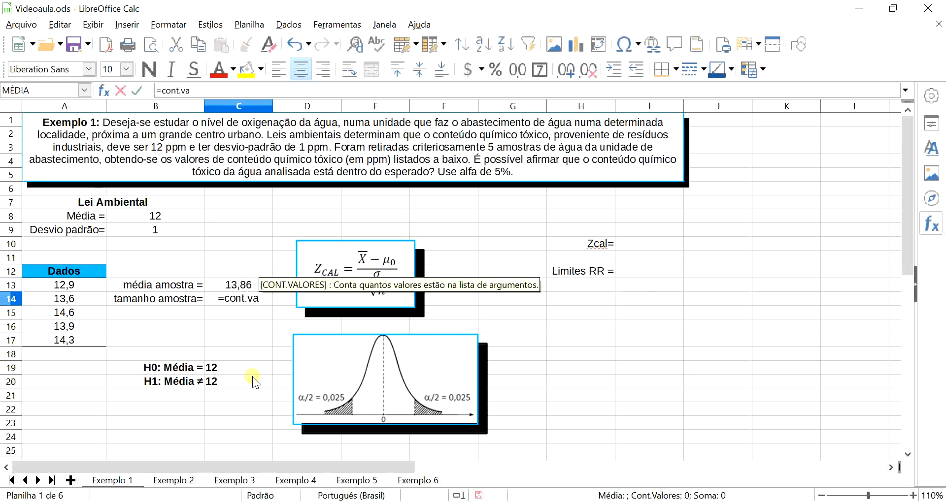
pyautogui.press('Return')
pyautogui.moveTo(64, 286); pyautogui.dragTo(64, 335)
pyautogui.press('Return')
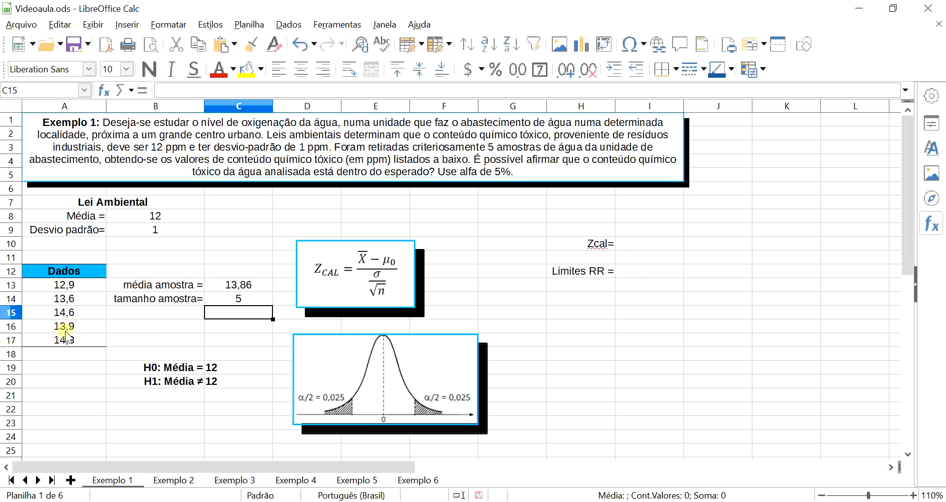
pyautogui.click(224, 296)
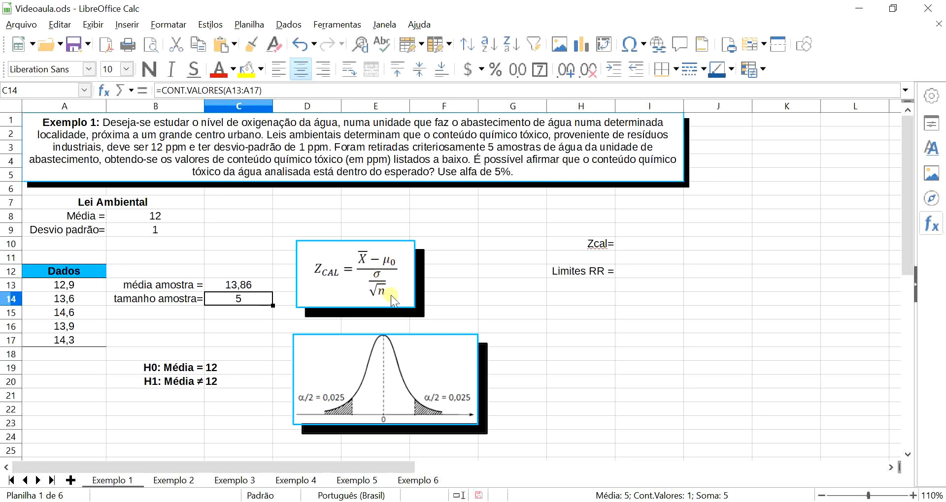
# Begin the Zcal formula in I10 as a quotient of two parenthesised terms, with C13-C19 as the numerator.
pyautogui.click(601, 247)
pyautogui.click(643, 250)
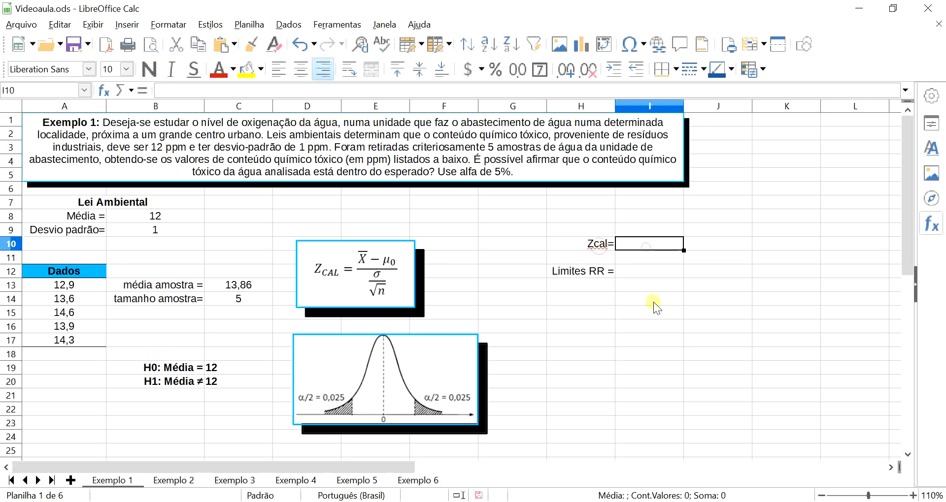
pyautogui.write('=')
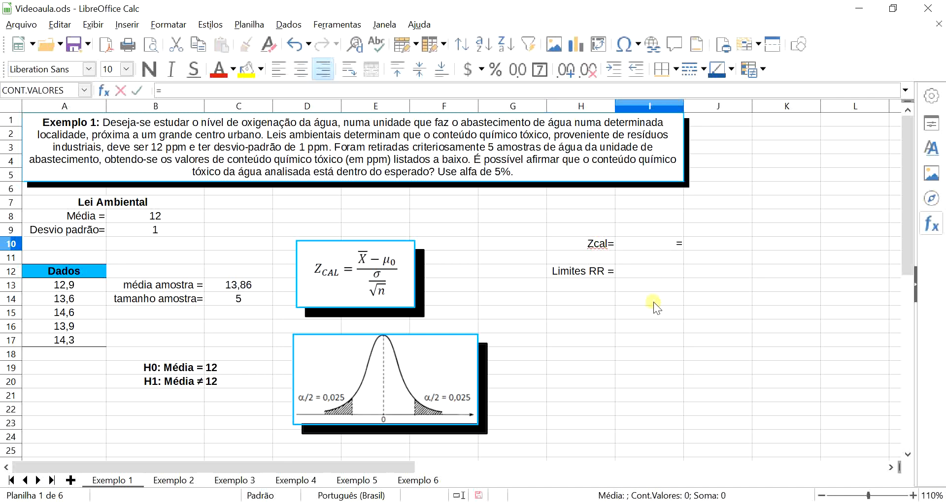
pyautogui.write('()/()')
pyautogui.click(668, 245)
pyautogui.click(236, 286)
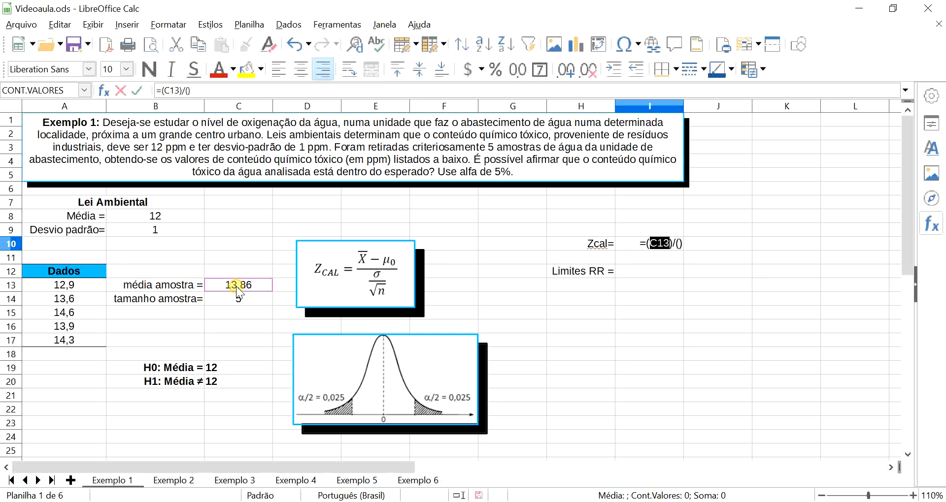
pyautogui.write('-')
pyautogui.click(238, 367)
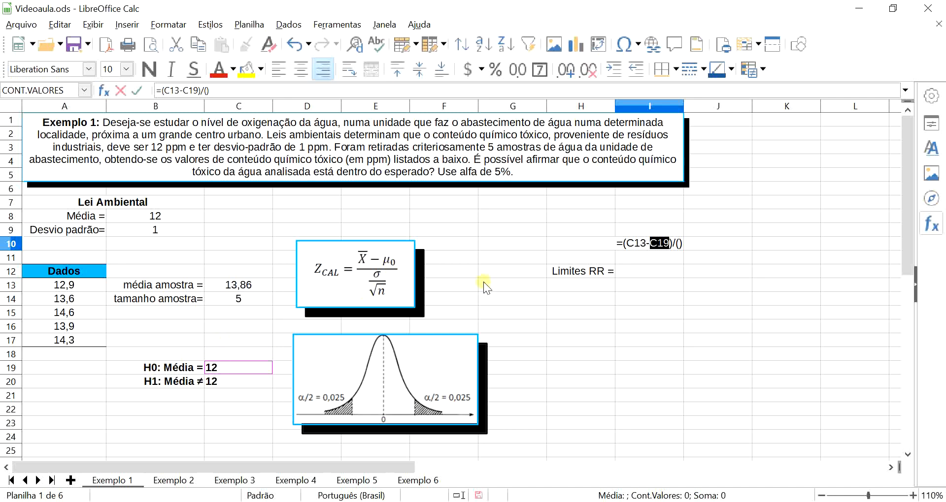
# Complete the Zcal formula in I10 with the denominator B9/RAIZ(C14).
pyautogui.click(680, 244)
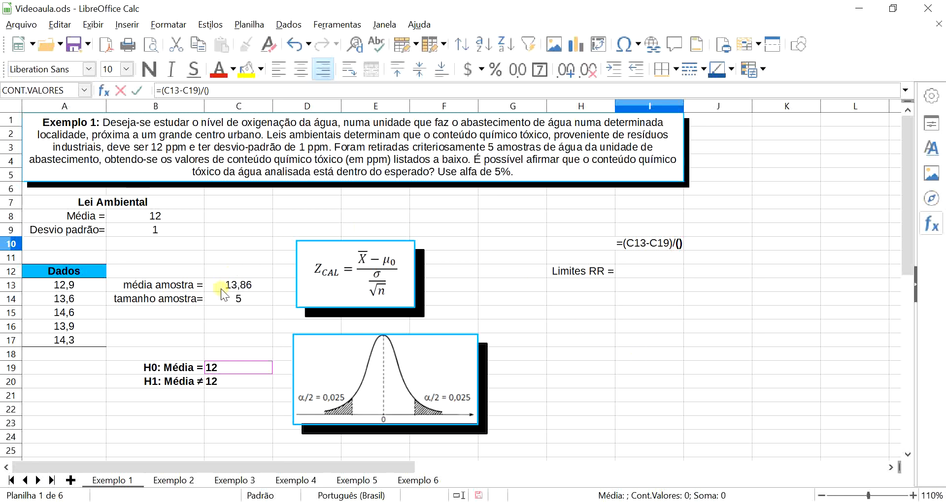
pyautogui.click(149, 230)
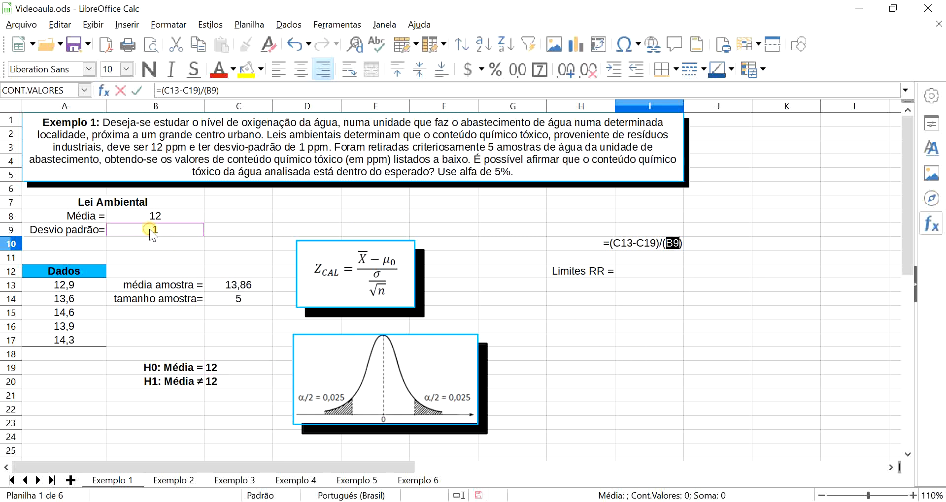
pyautogui.write('/')
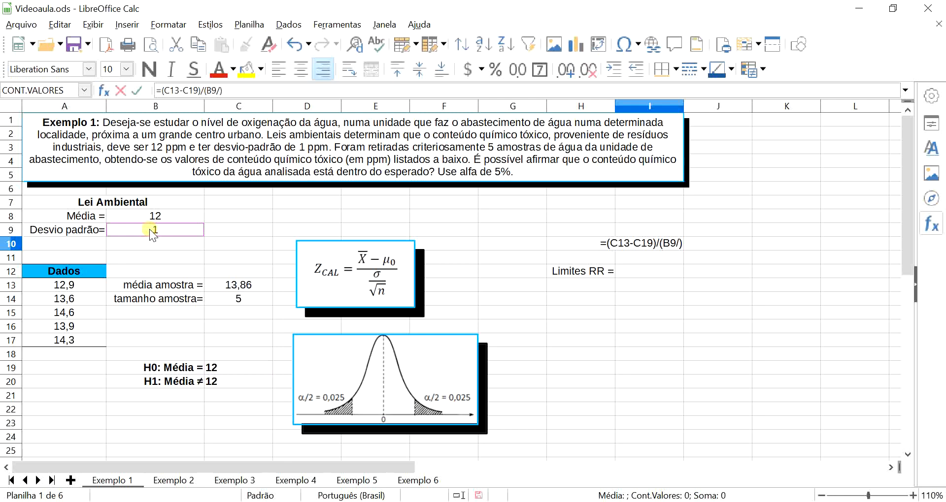
pyautogui.write('raiz')
pyautogui.press('Return')
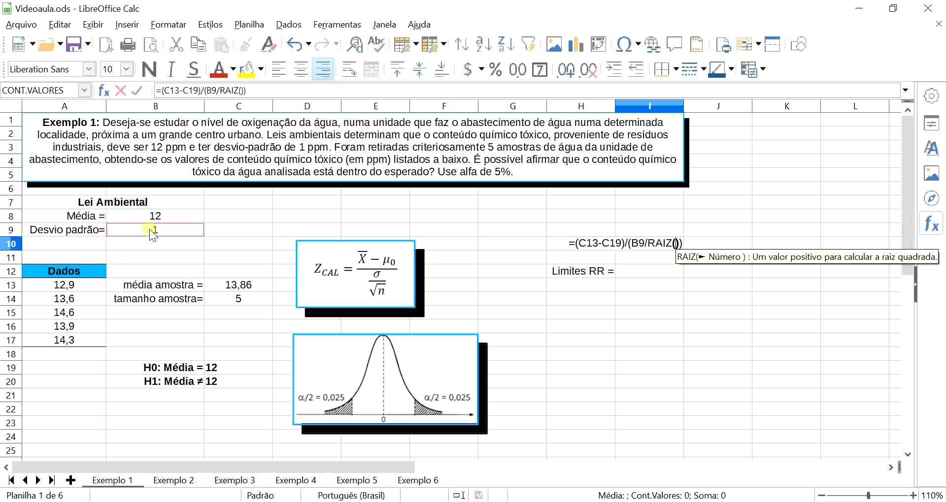
pyautogui.click(233, 297)
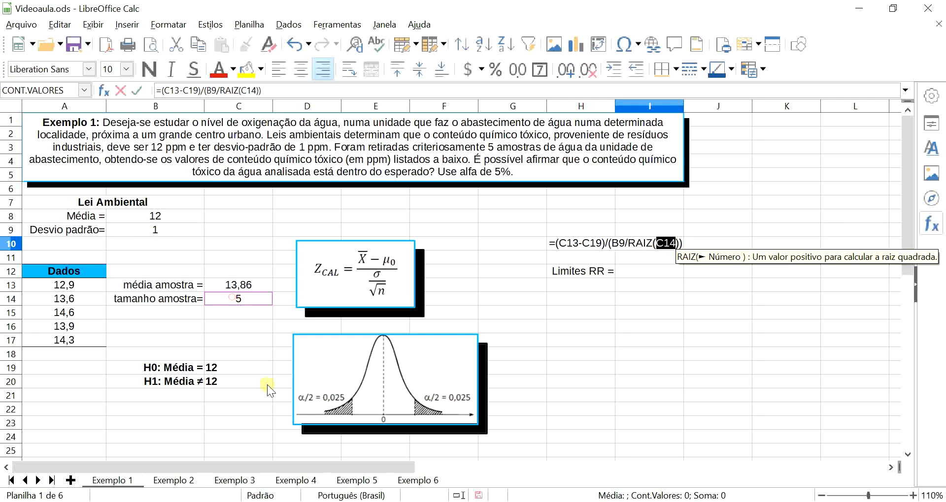
pyautogui.press('Return')
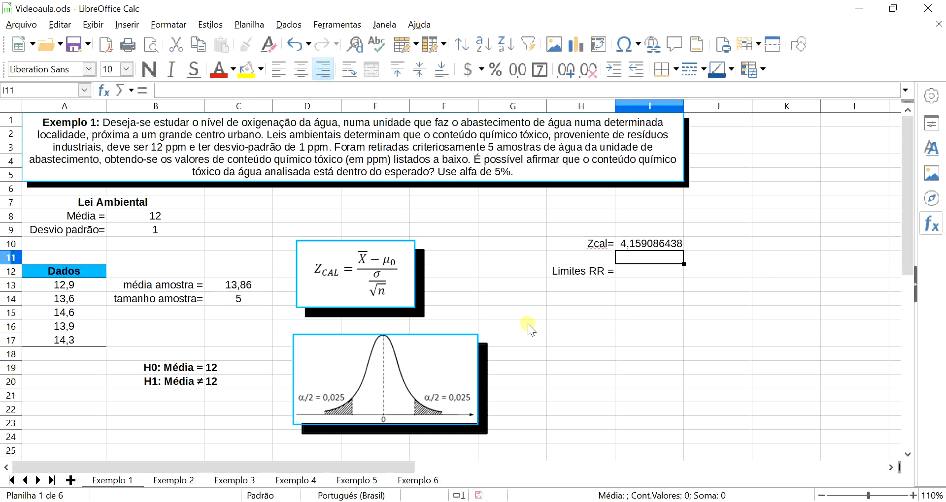
# Review the cell references used in the Zcal formula in I10.
pyautogui.doubleClick(639, 247)
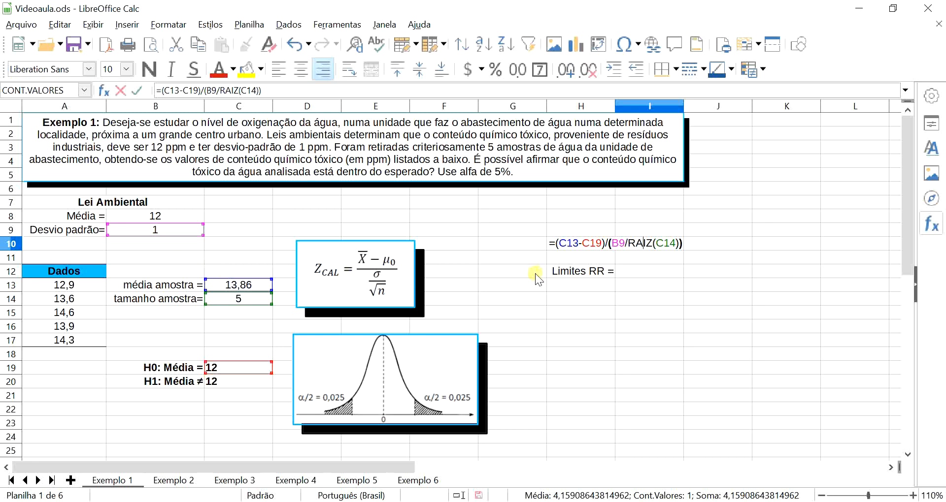
pyautogui.press('Return')
pyautogui.click(661, 245)
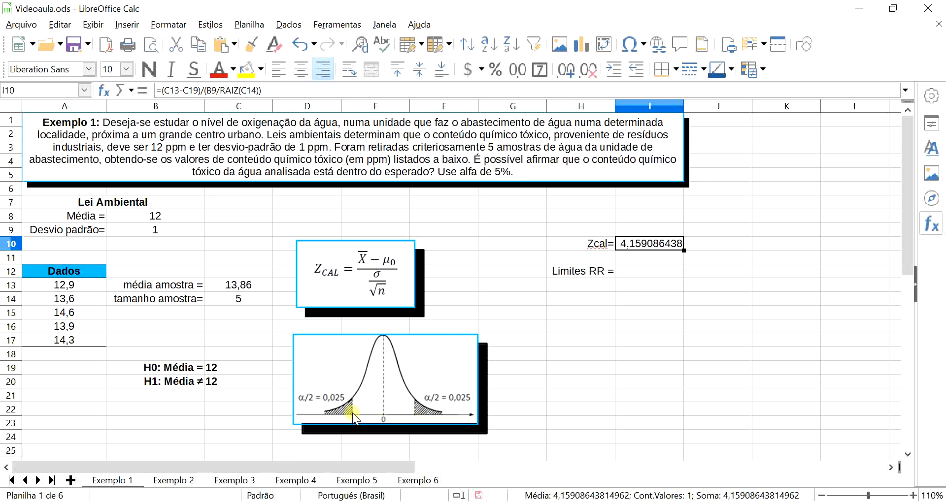
# Calculate the lower rejection region limit in I12 with the INV.NORMP function for a probability of 0,025.
pyautogui.click(642, 275)
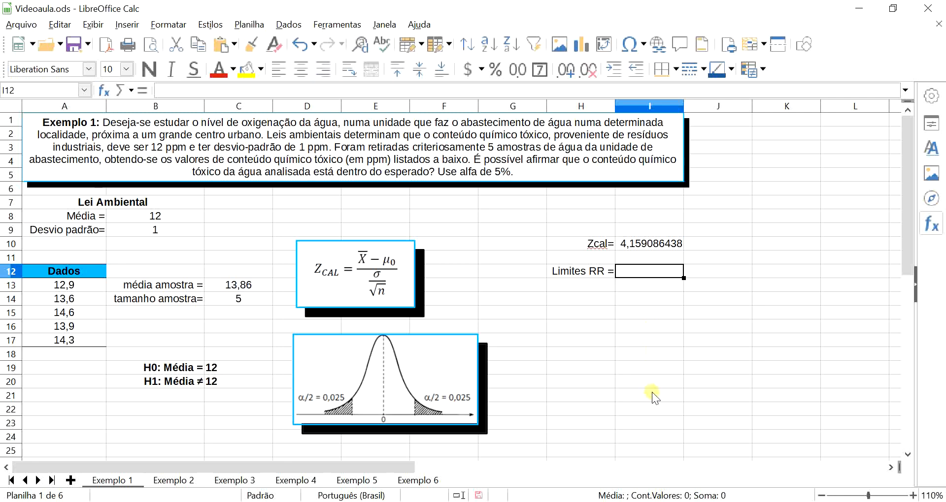
pyautogui.write('=')
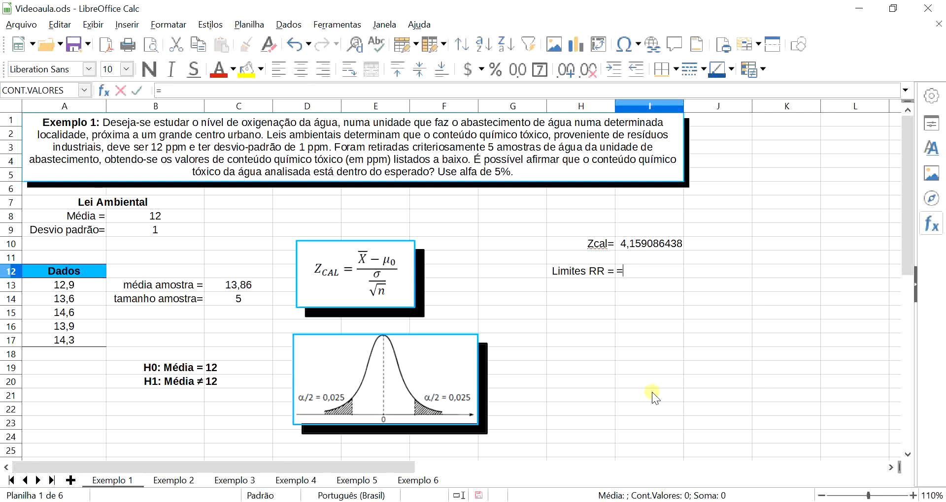
pyautogui.write('inv.')
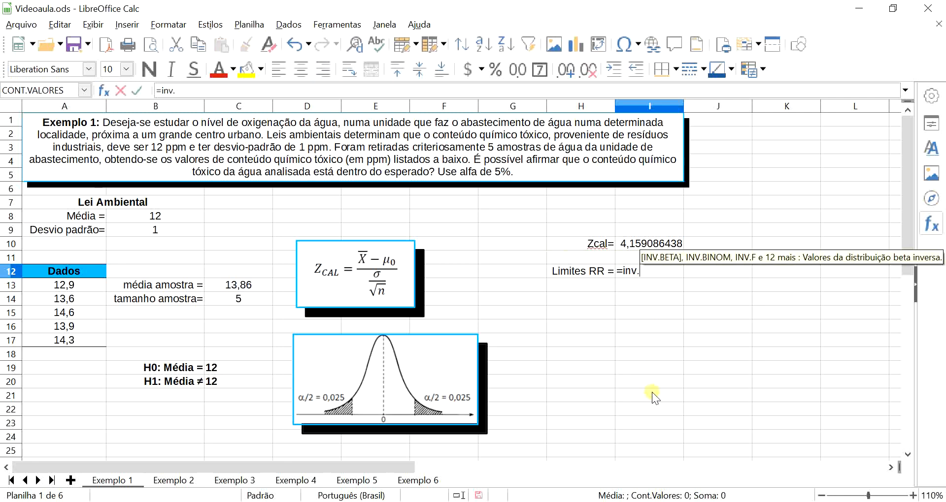
pyautogui.write('nor')
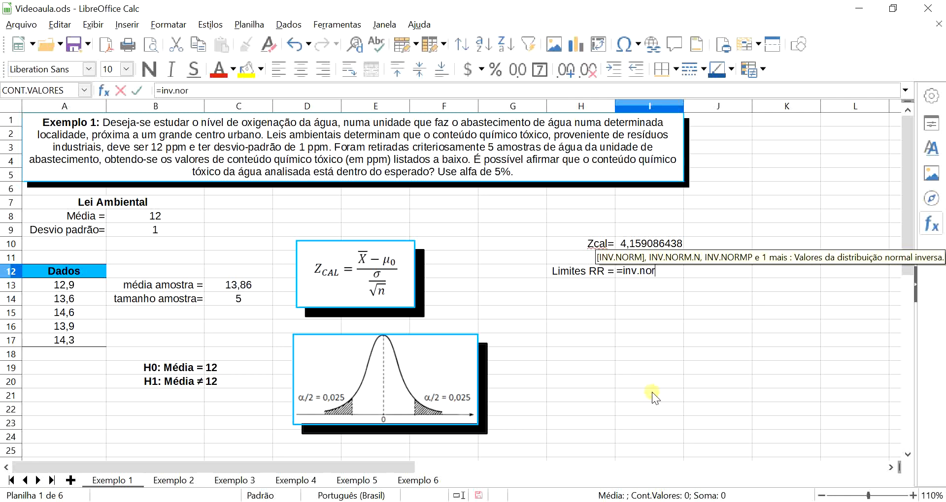
pyautogui.write('mp')
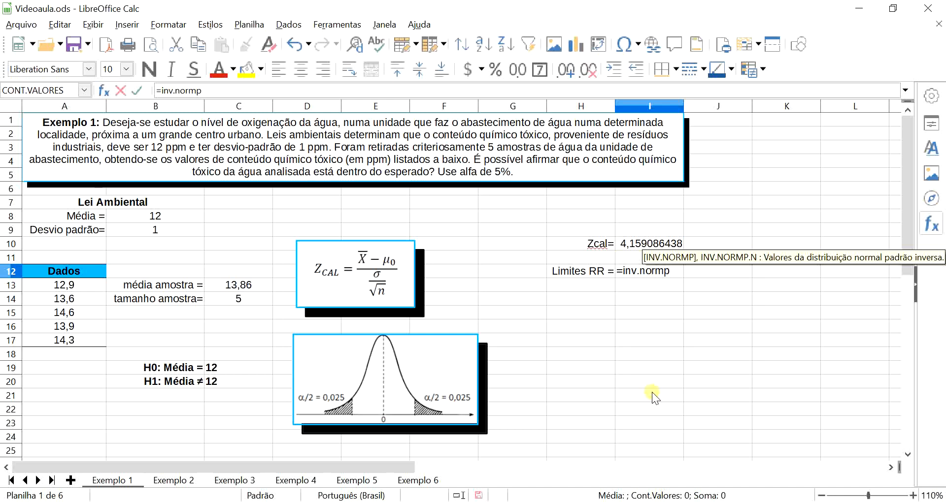
pyautogui.press('Return')
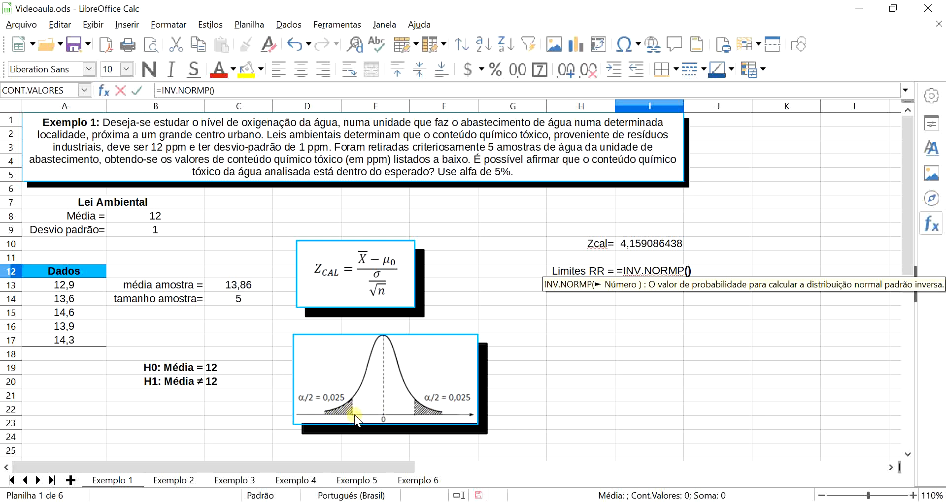
pyautogui.write('0,025')
pyautogui.press('Return')
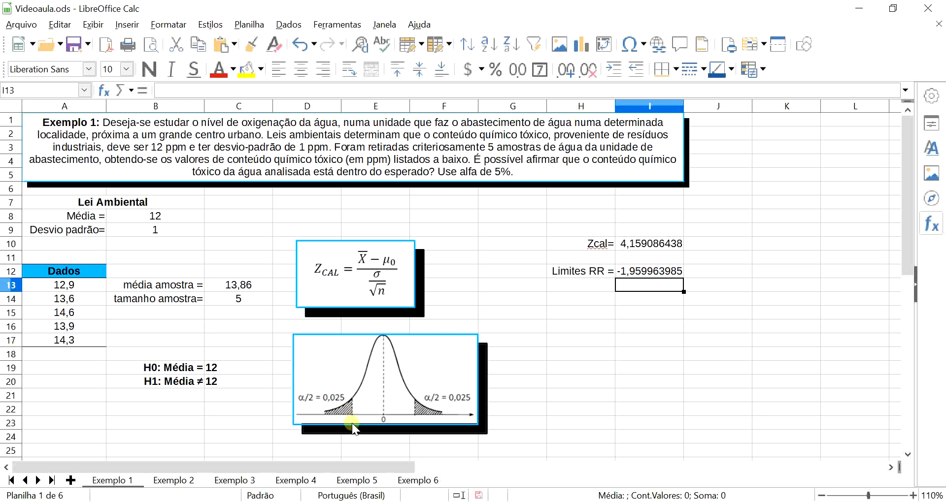
# Calculate the upper rejection region limit in I13 with the INV.NORMP function for a probability of 0,975.
pyautogui.write('=')
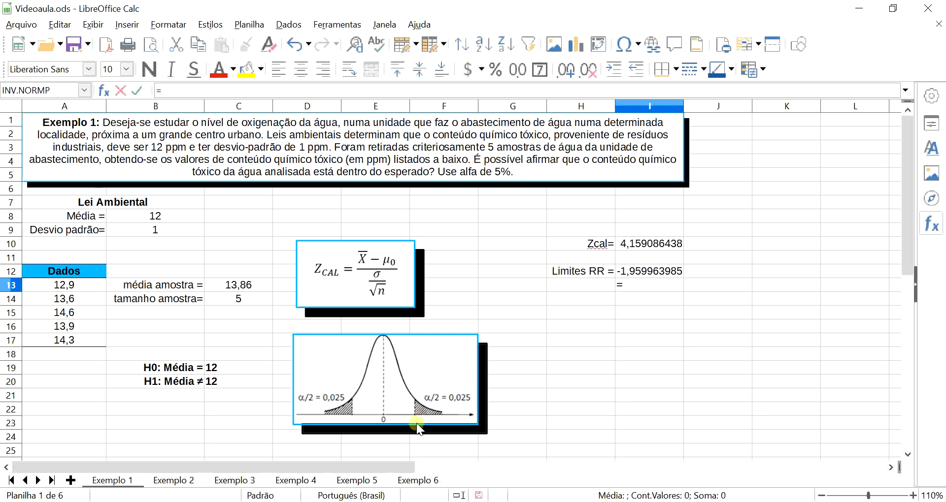
pyautogui.write('inv.normp')
pyautogui.press('Return')
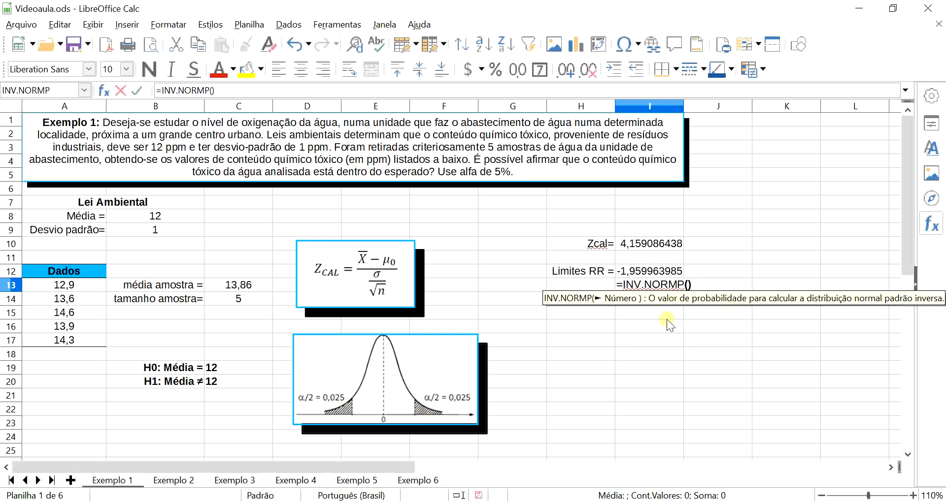
pyautogui.write('0,975')
pyautogui.press('Return')
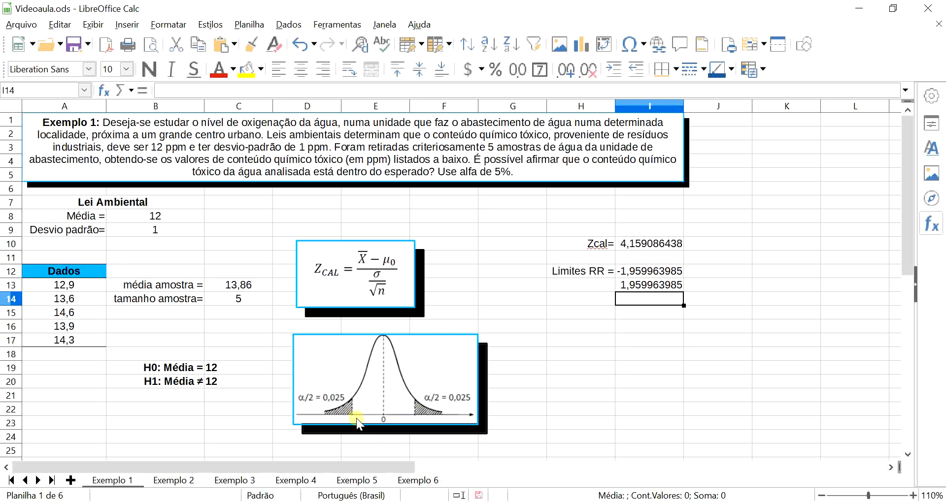
# Enter the test decision "rejeita H0" in I15, below the rejection region limits.
pyautogui.click(634, 244)
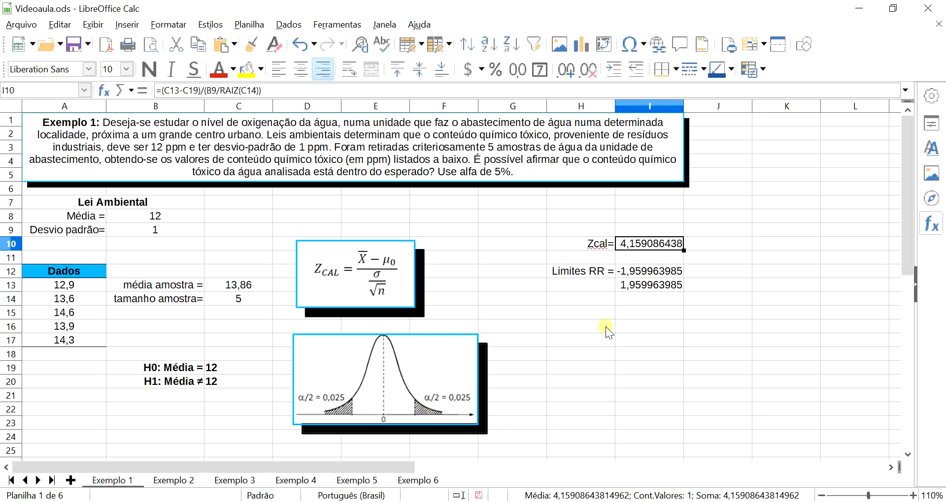
pyautogui.click(617, 315)
pyautogui.write('re')
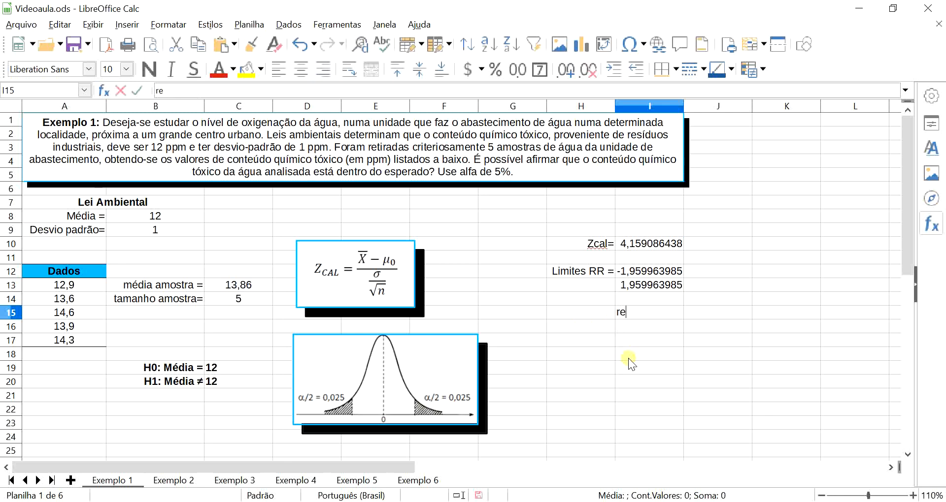
pyautogui.write('jeita H0')
pyautogui.press('Return')
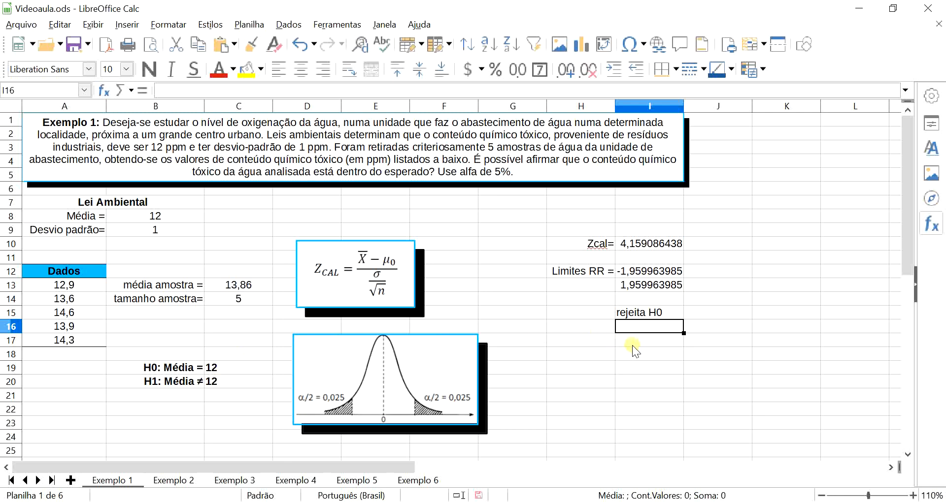
# Enter the conclusion "conteúdo químico tóxico é diferente de 12" in I16, under the test decision.
pyautogui.write('conteú')
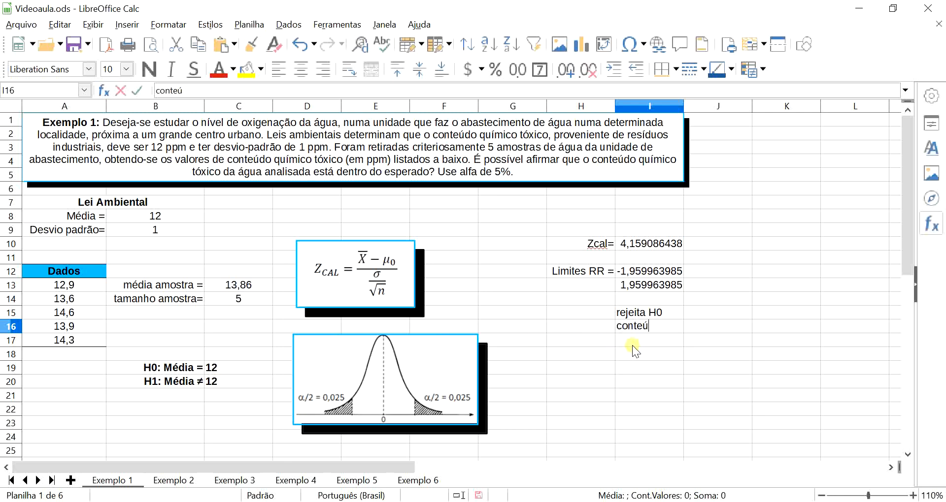
pyautogui.write('do químico tóxico é diferente de 12')
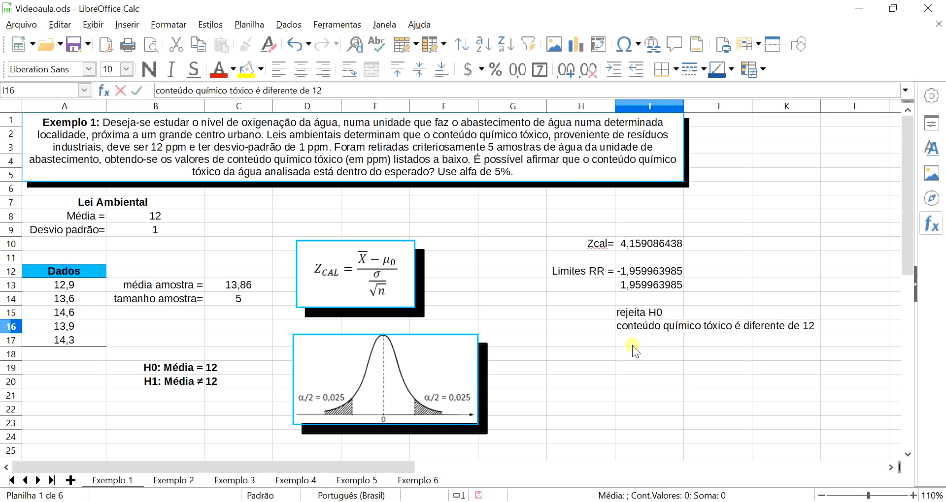
pyautogui.press('Return')
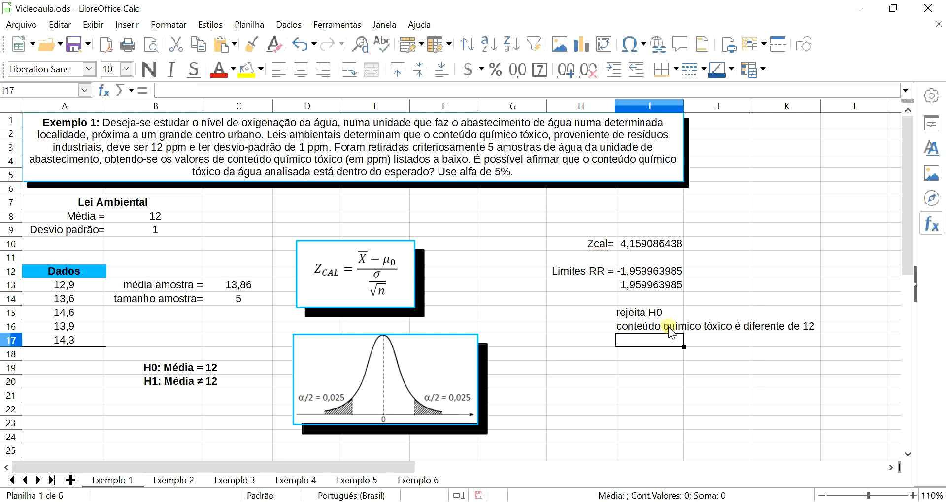
pyautogui.click(256, 285)
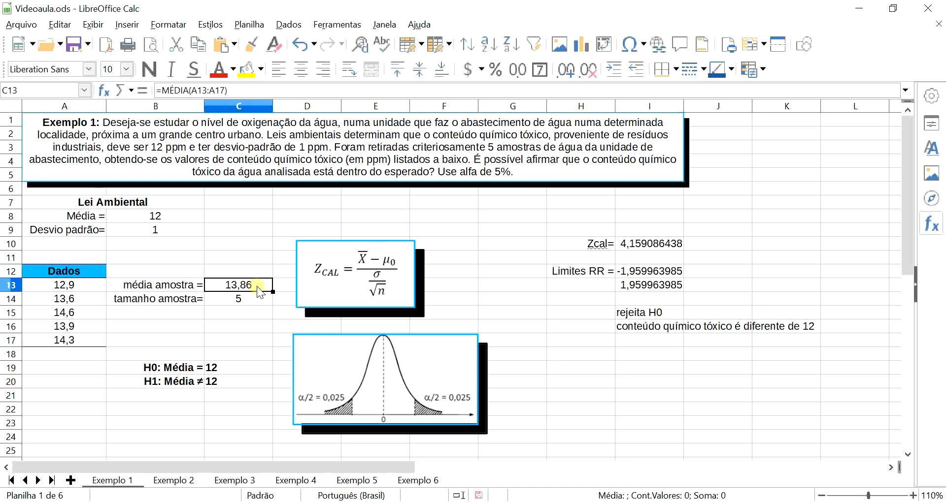
pyautogui.click(231, 381)
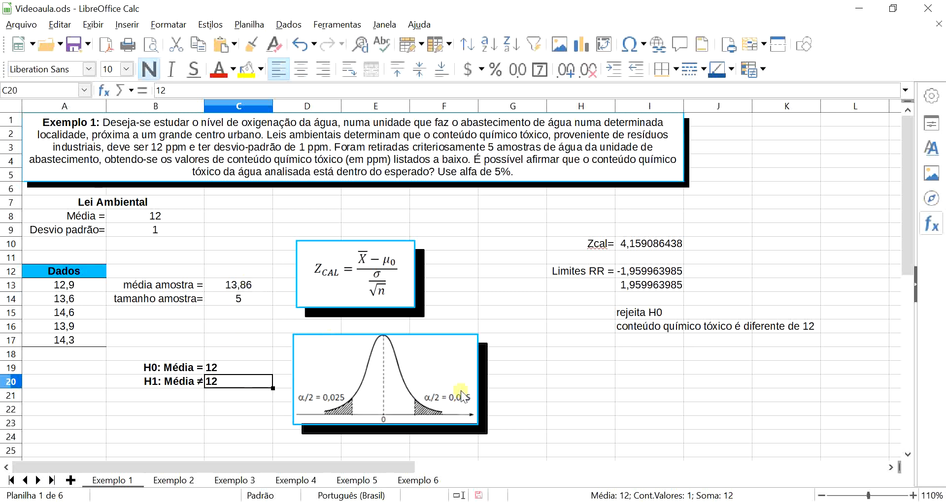
pyautogui.click(631, 340)
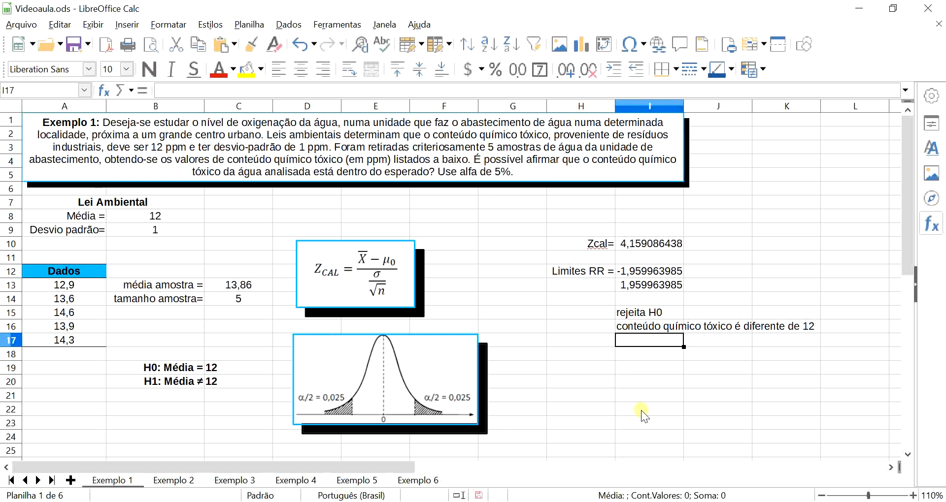